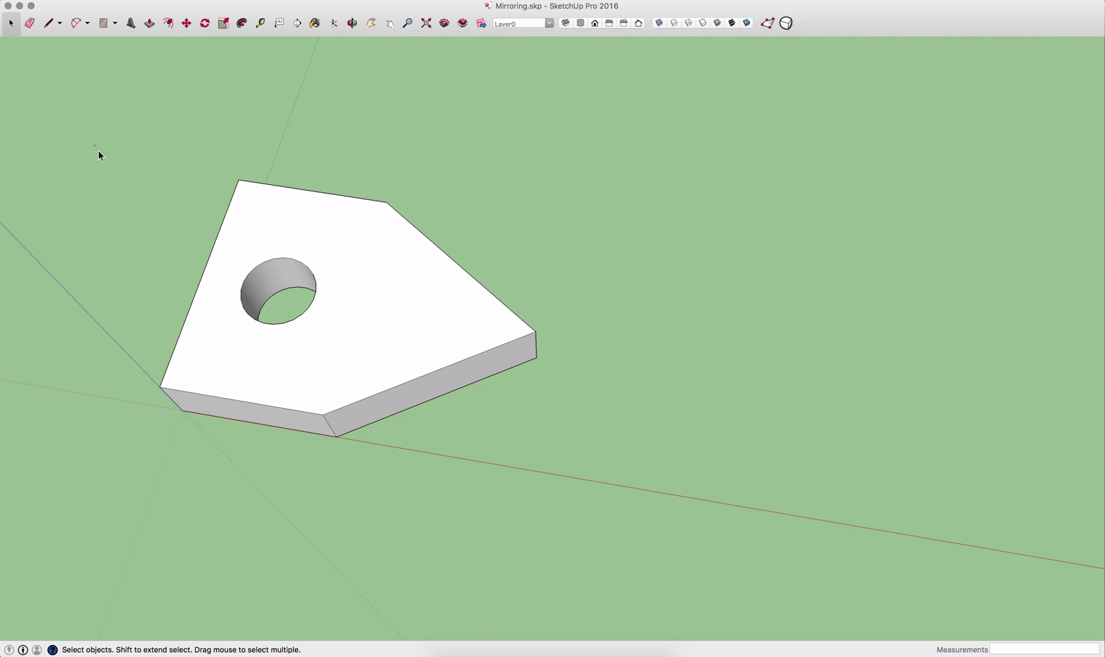
Select the whole five-sided block with the hole and rotate it 180 degrees about its pointed top corner, starting from the red direction
{"action": "left_click_drag", "start_coordinate": [95, 146], "coordinate": [627, 538]}
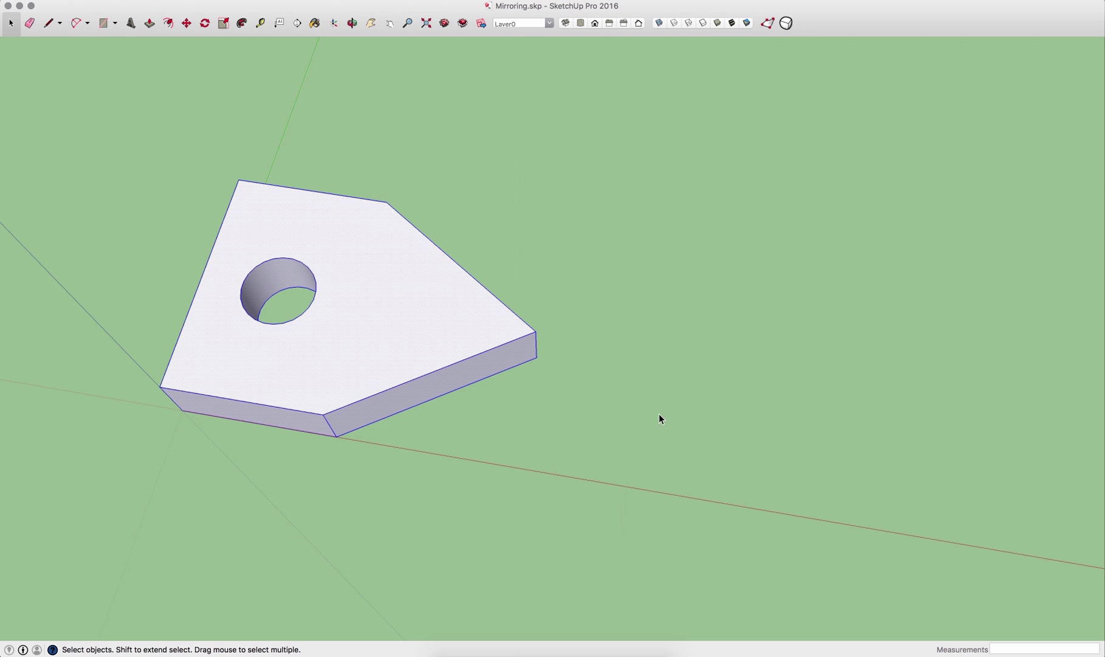
{"action": "middle_click_drag", "start_coordinate": [326, 319], "coordinate": [296, 311]}
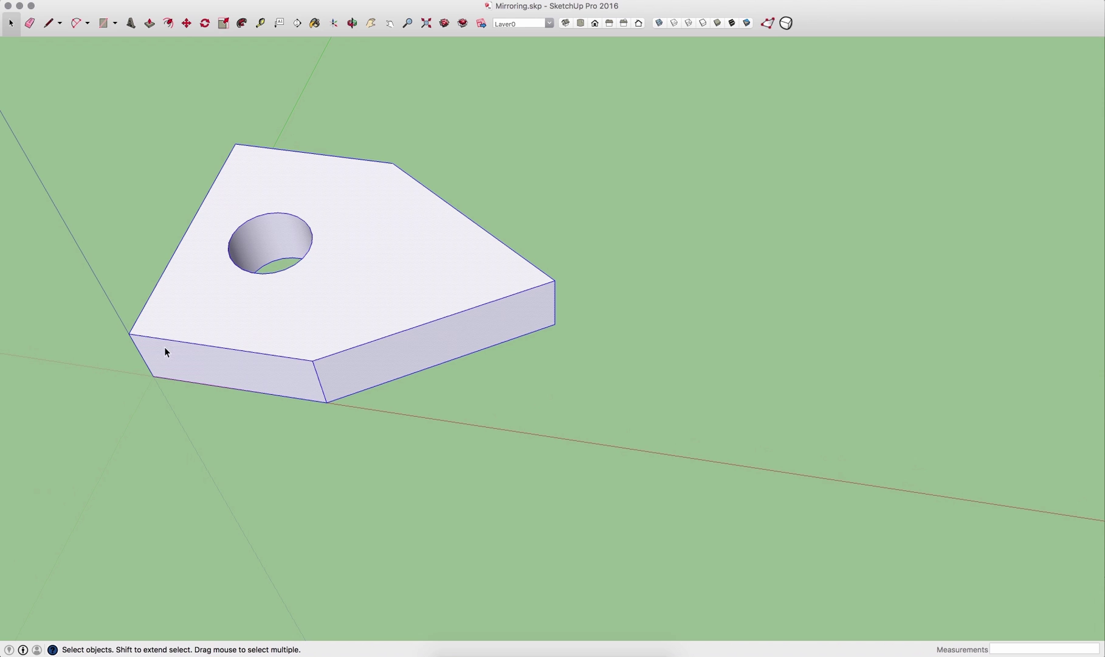
{"action": "middle_click_drag", "start_coordinate": [323, 396], "coordinate": [239, 232]}
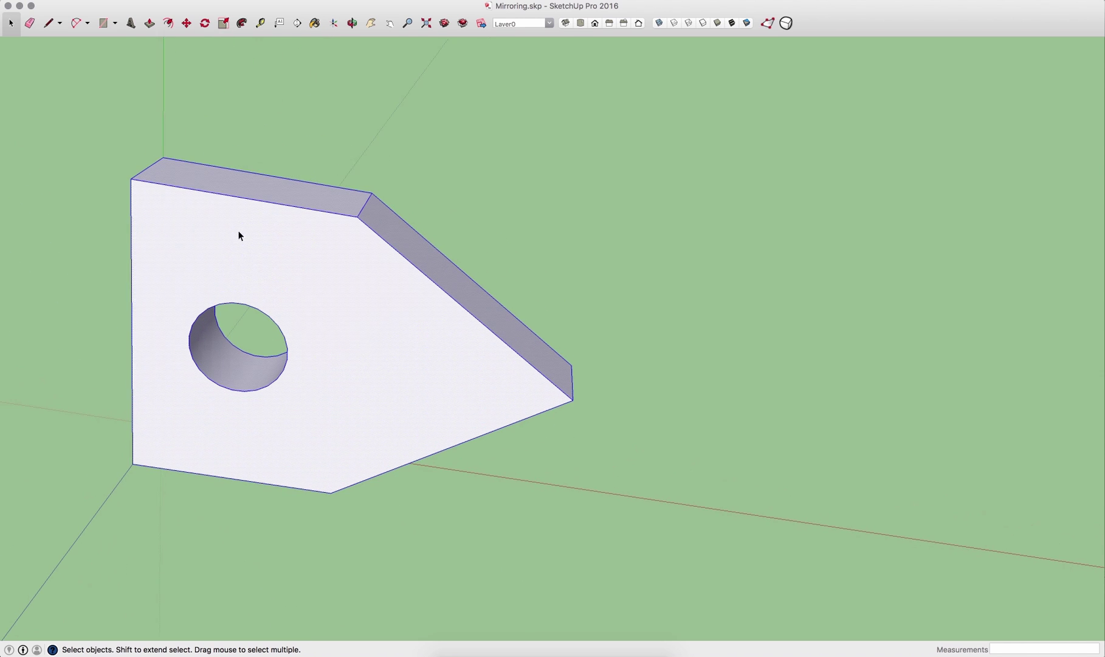
{"action": "middle_click_drag", "start_coordinate": [213, 188], "coordinate": [343, 231]}
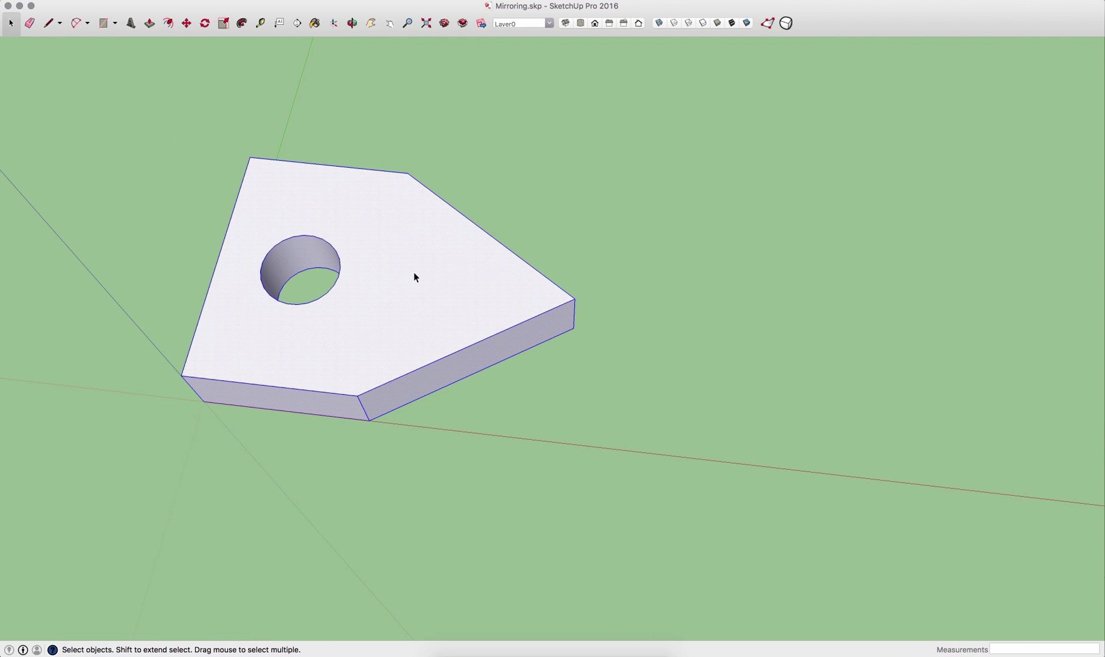
{"action": "middle_click_drag", "start_coordinate": [533, 285], "coordinate": [357, 241]}
{"action": "key", "text": "q"}
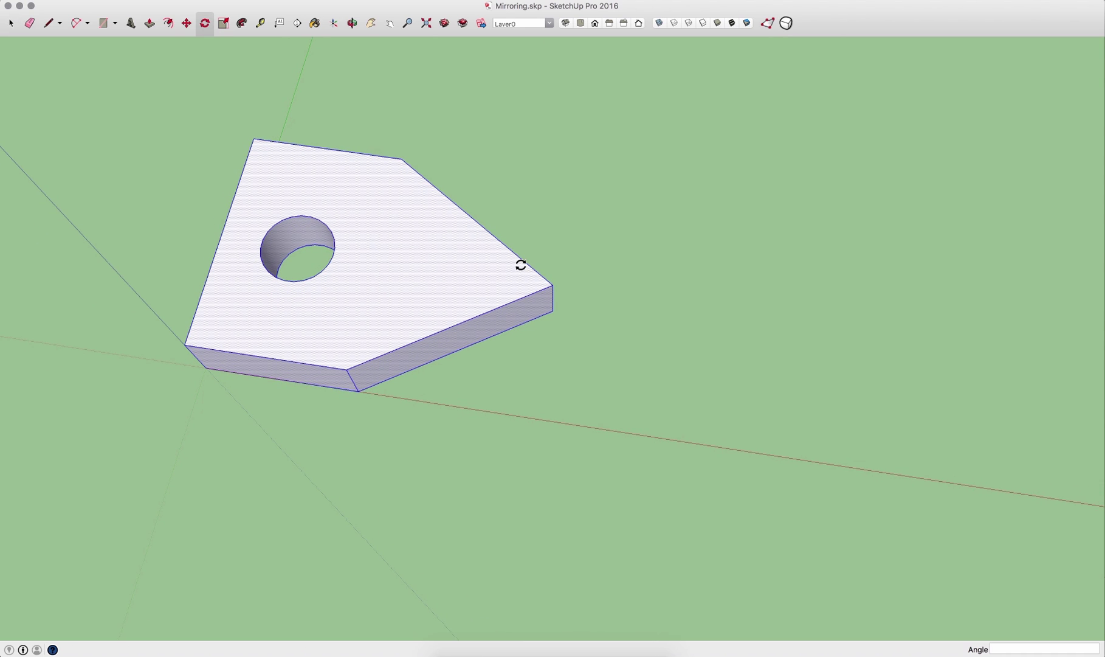
{"action": "left_click", "coordinate": [550, 284]}
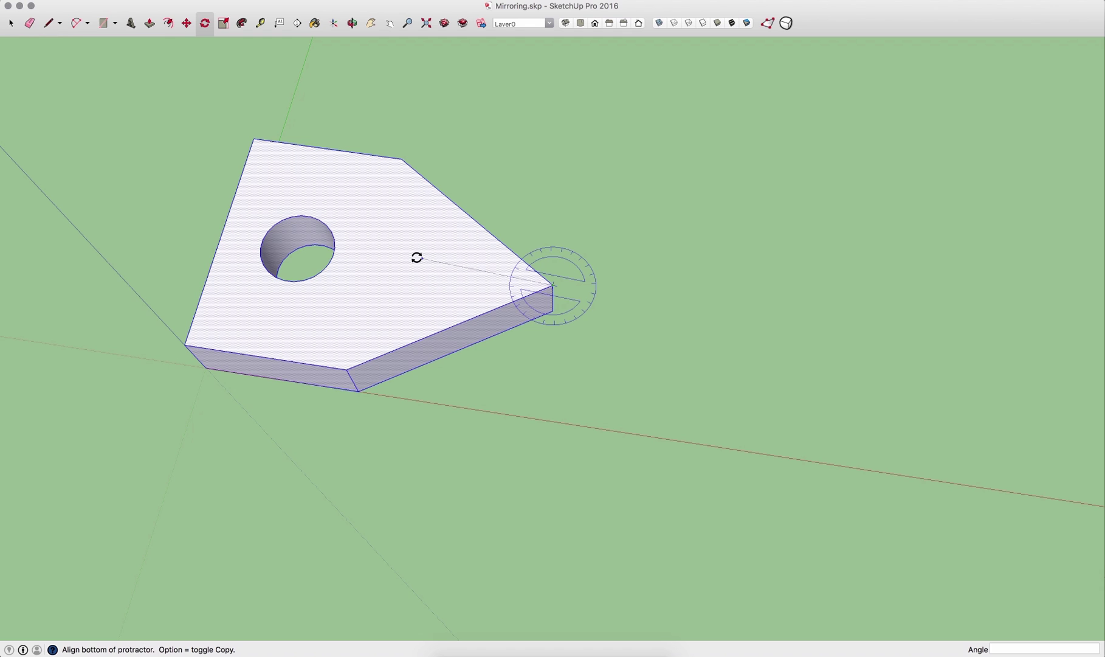
{"action": "left_click", "coordinate": [414, 261]}
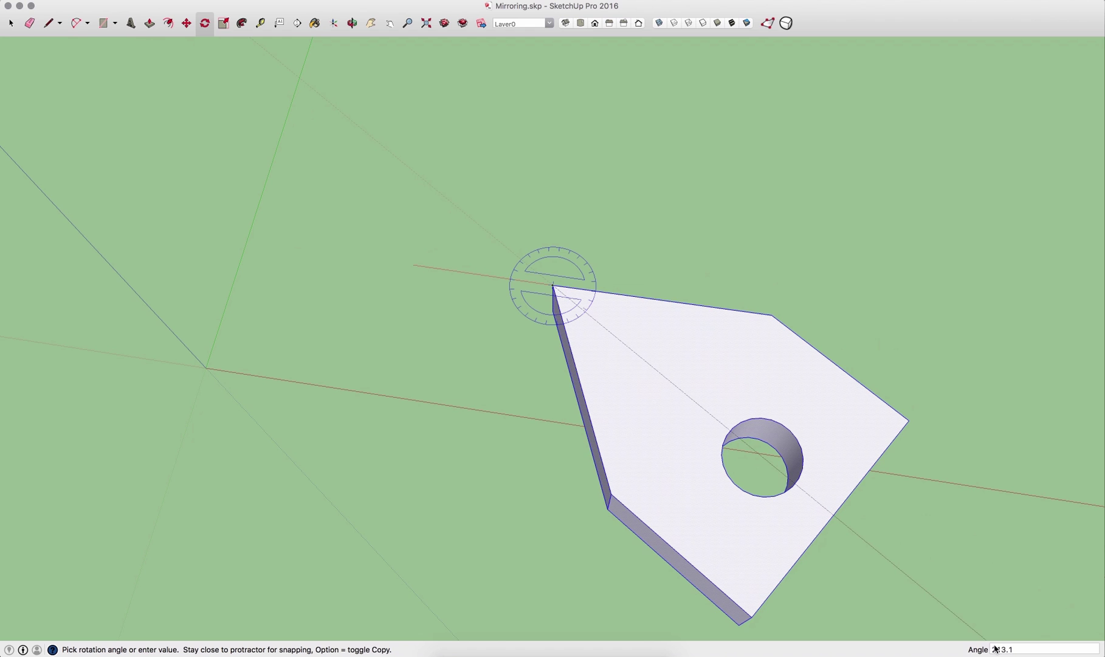
{"action": "left_click", "coordinate": [690, 303]}
{"action": "middle_click_drag", "start_coordinate": [711, 303], "coordinate": [593, 268]}
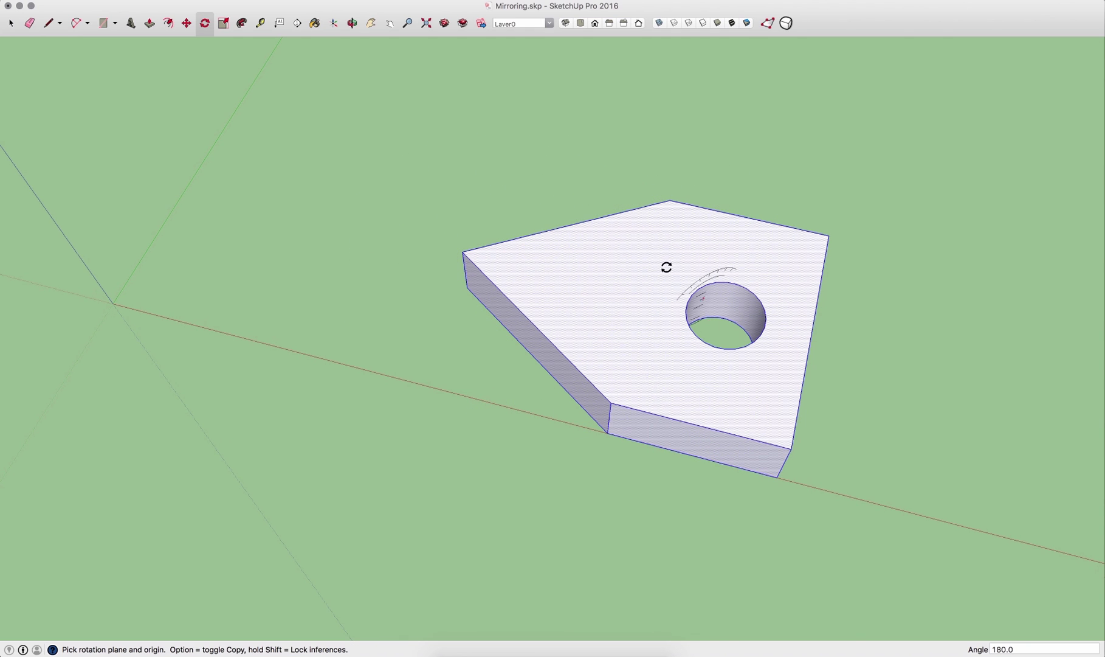
{"action": "middle_click_drag", "start_coordinate": [634, 271], "coordinate": [543, 169]}
{"action": "scroll", "coordinate": [639, 266], "scroll_direction": "up", "scroll_amount": 4}
{"action": "key", "text": "space"}
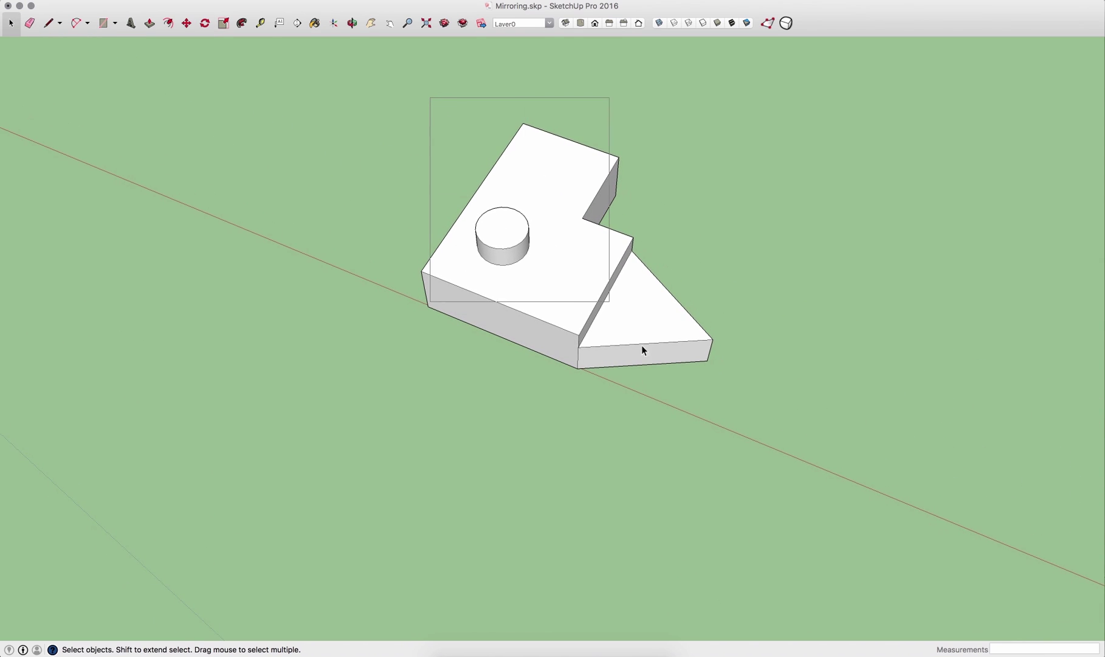
{"action": "left_click_drag", "start_coordinate": [642, 346], "coordinate": [834, 473]}
{"action": "key", "text": "q"}
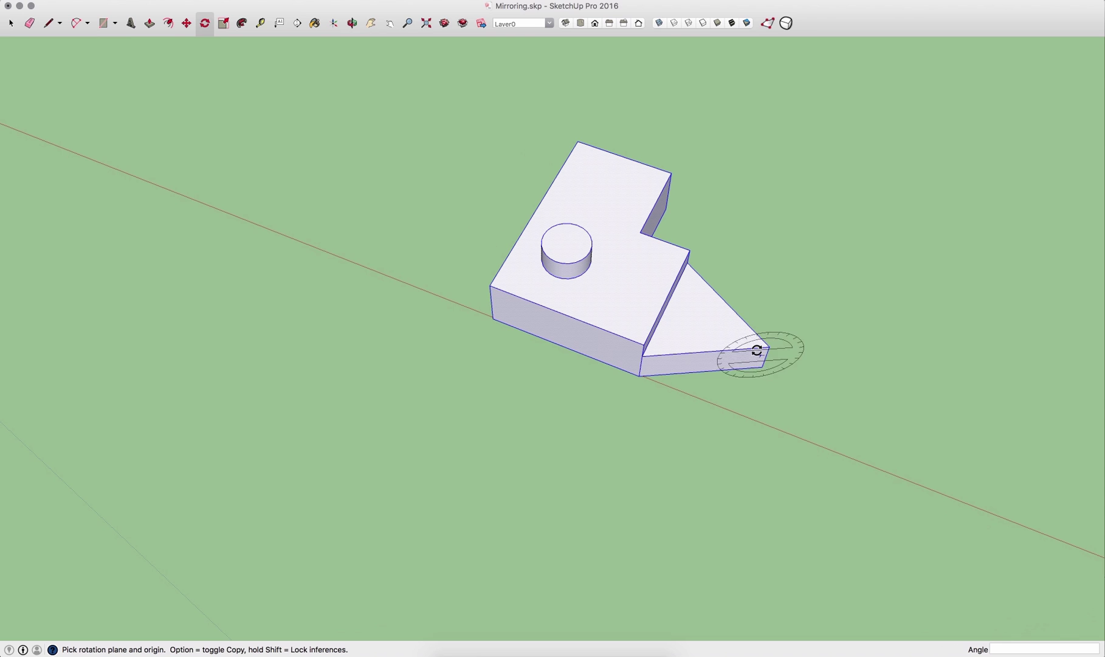
{"action": "left_click", "coordinate": [767, 345]}
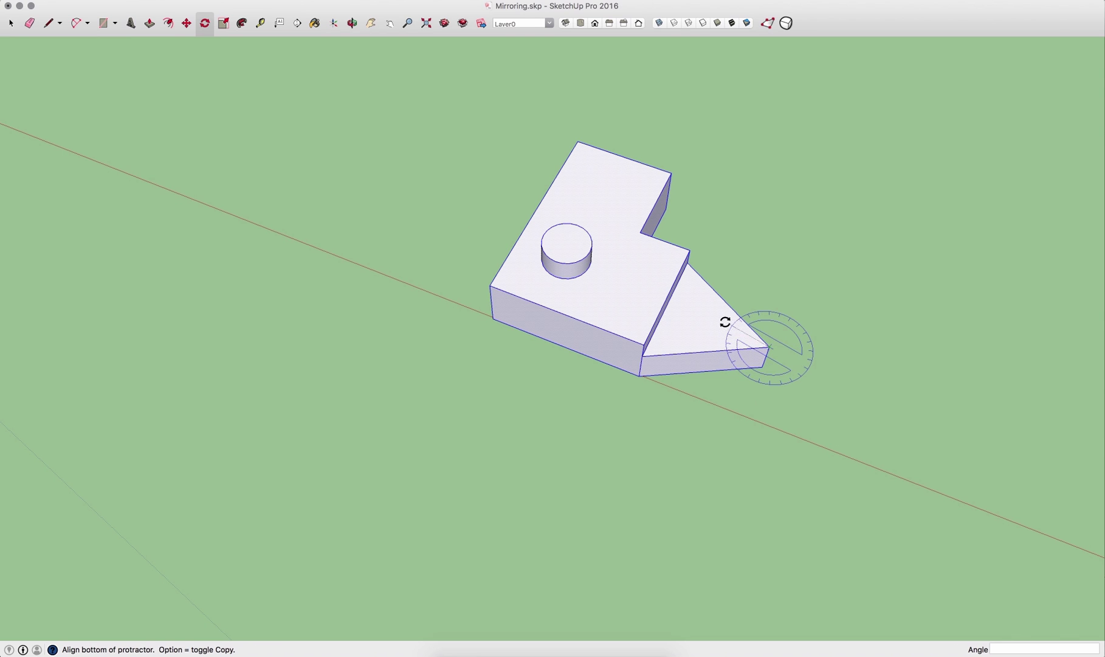
{"action": "left_click", "coordinate": [698, 313]}
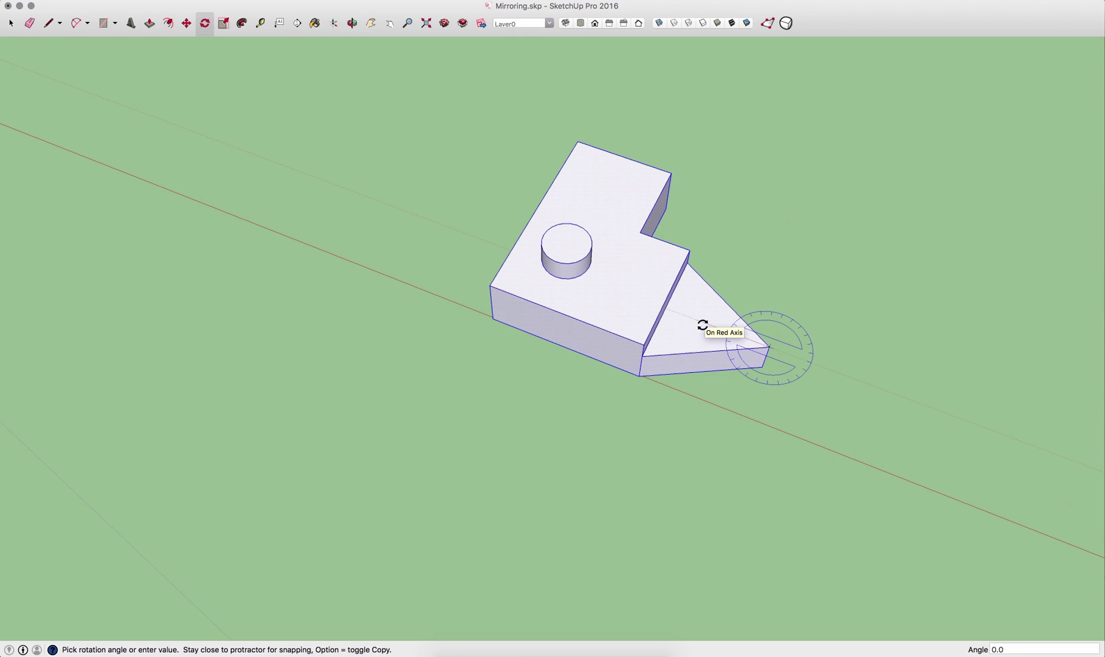
{"action": "key", "text": "Escape"}
{"action": "key", "text": "space"}
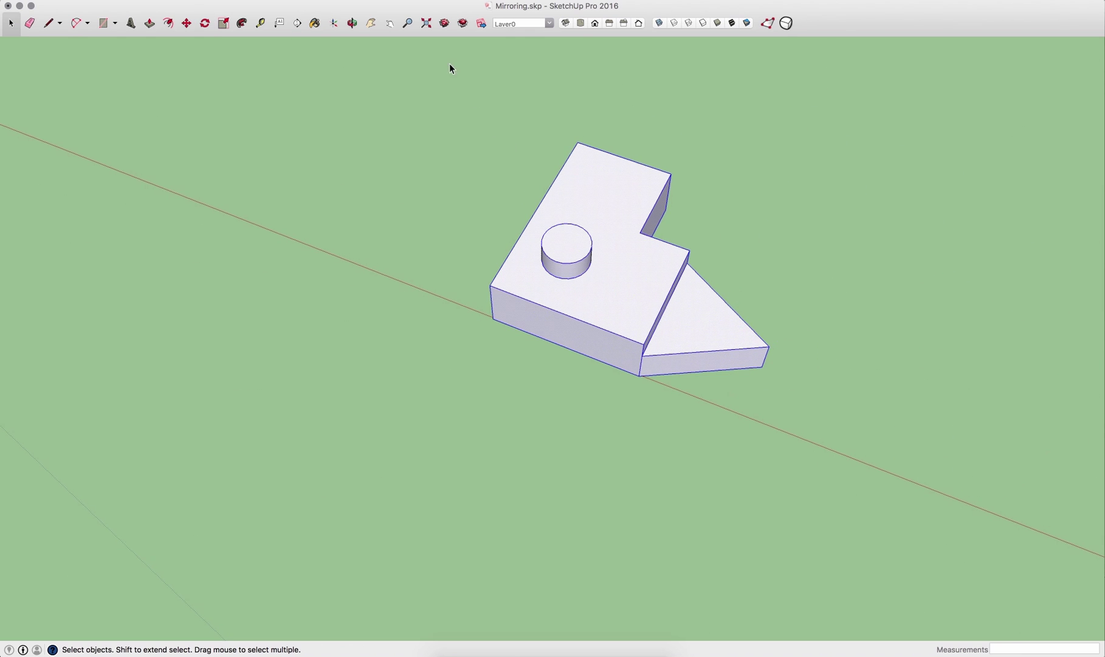
Select the whole notched block, mirror it with a red-axis Scale of -1.00 about the opposite point, and undo it
{"action": "left_click_drag", "start_coordinate": [449, 64], "coordinate": [827, 467]}
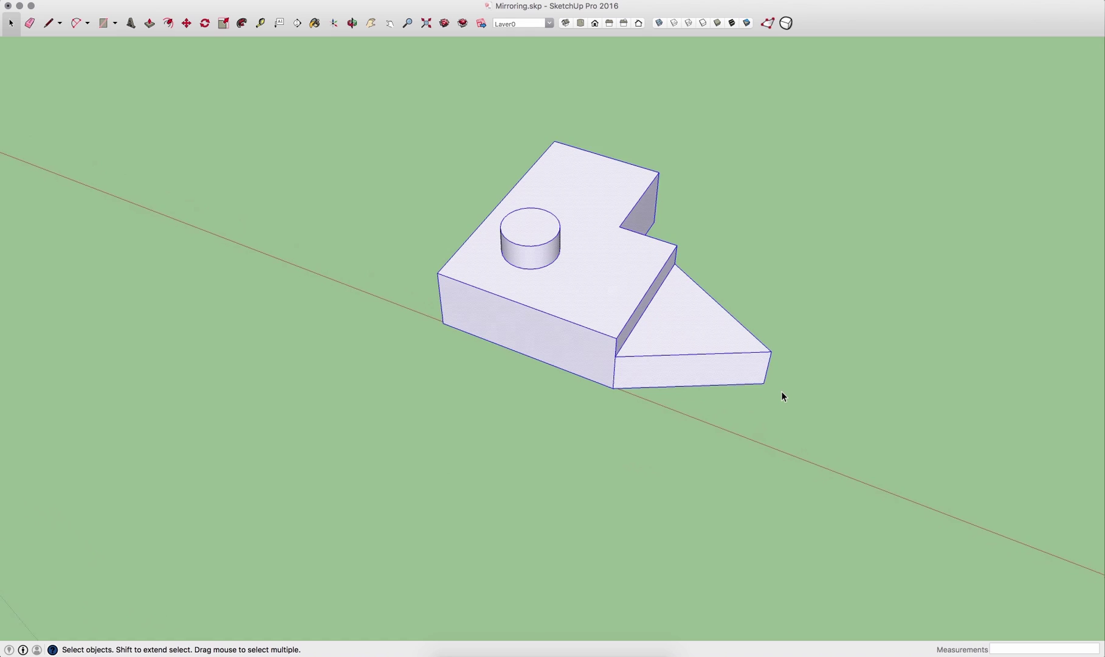
{"action": "key", "text": "s"}
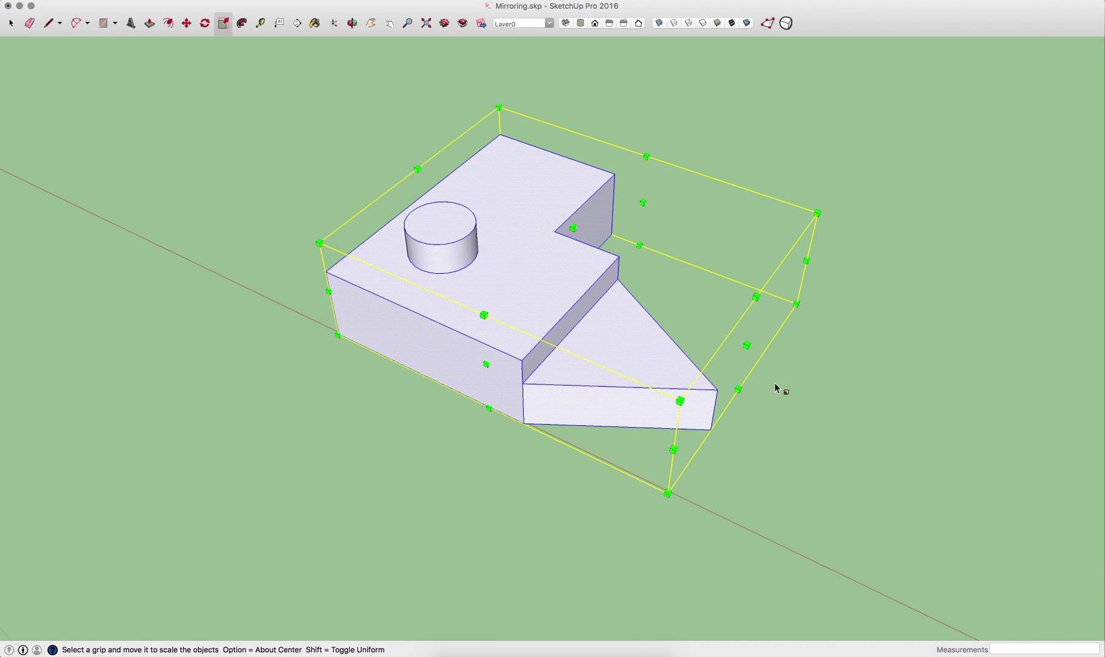
{"action": "middle_click_drag", "start_coordinate": [773, 370], "coordinate": [476, 296]}
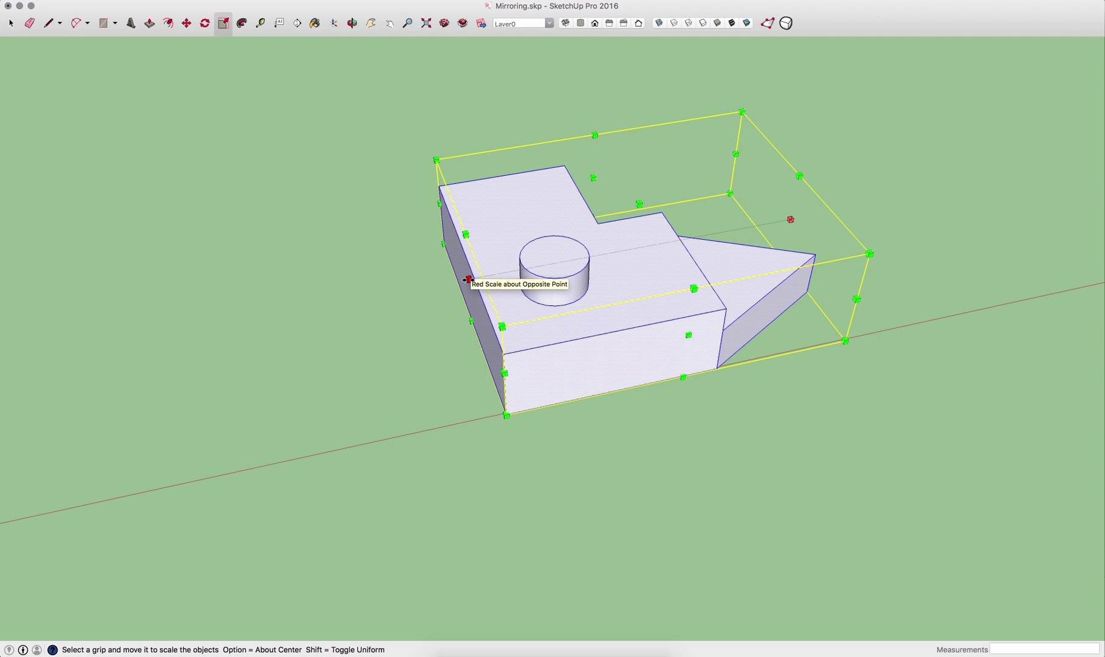
{"action": "left_click_drag", "start_coordinate": [468, 279], "coordinate": [998, 256]}
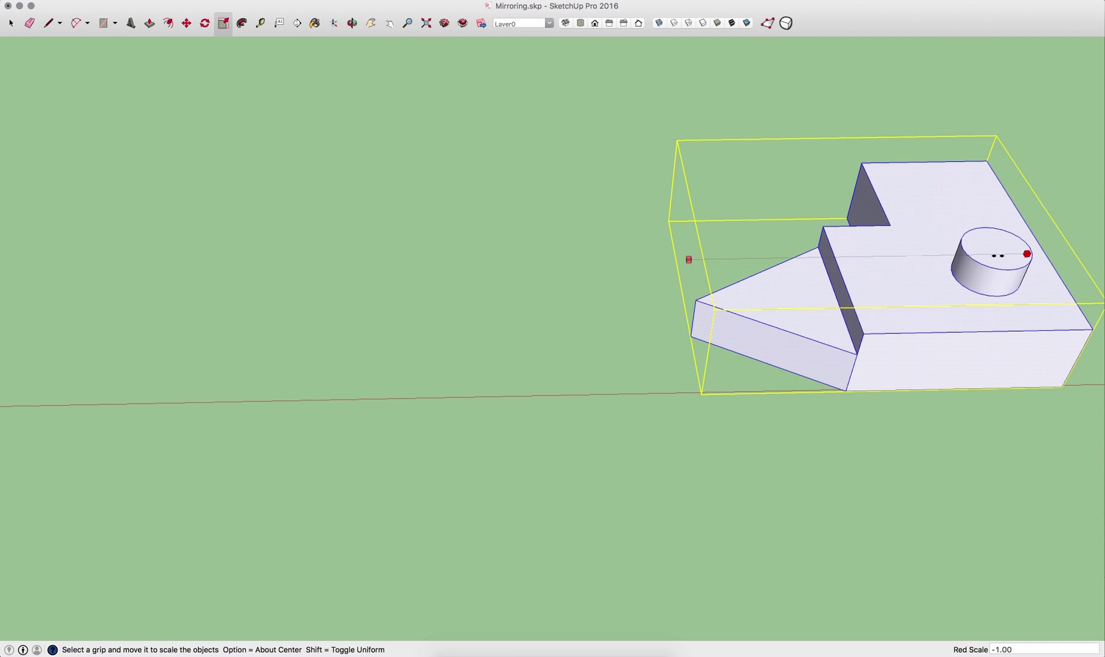
{"action": "left_click_drag", "start_coordinate": [998, 255], "coordinate": [997, 254]}
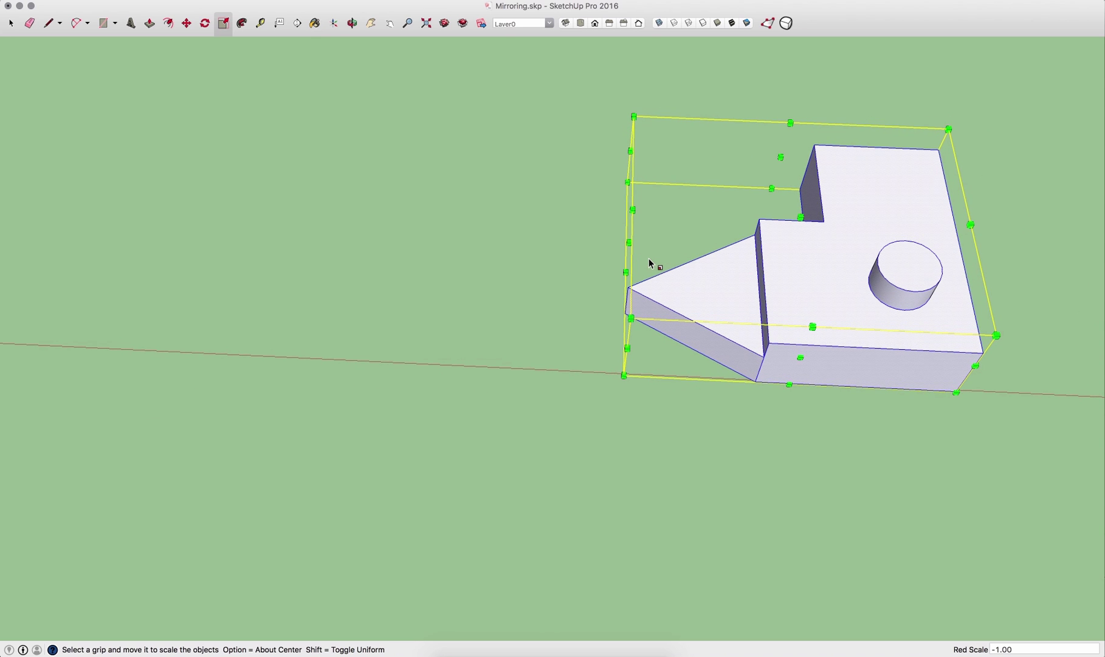
{"action": "key", "text": "super+z"}
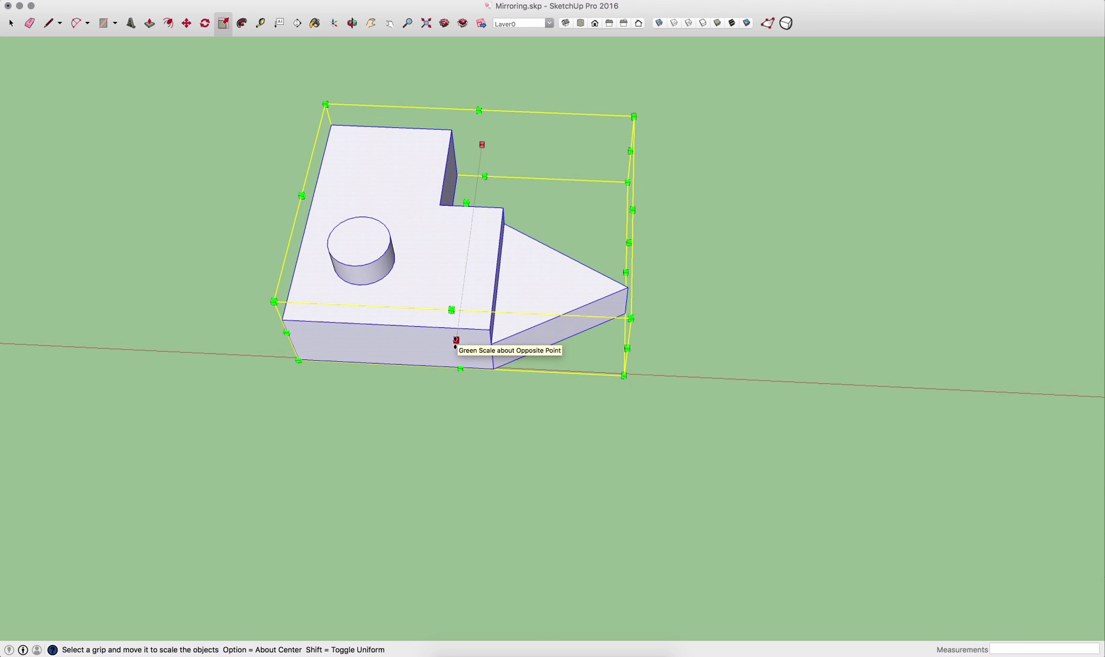
Try mirroring the notched block with a green-axis Scale of -1.00 about the opposite point, and restore its original orientation
{"action": "left_click_drag", "start_coordinate": [456, 341], "coordinate": [542, 97]}
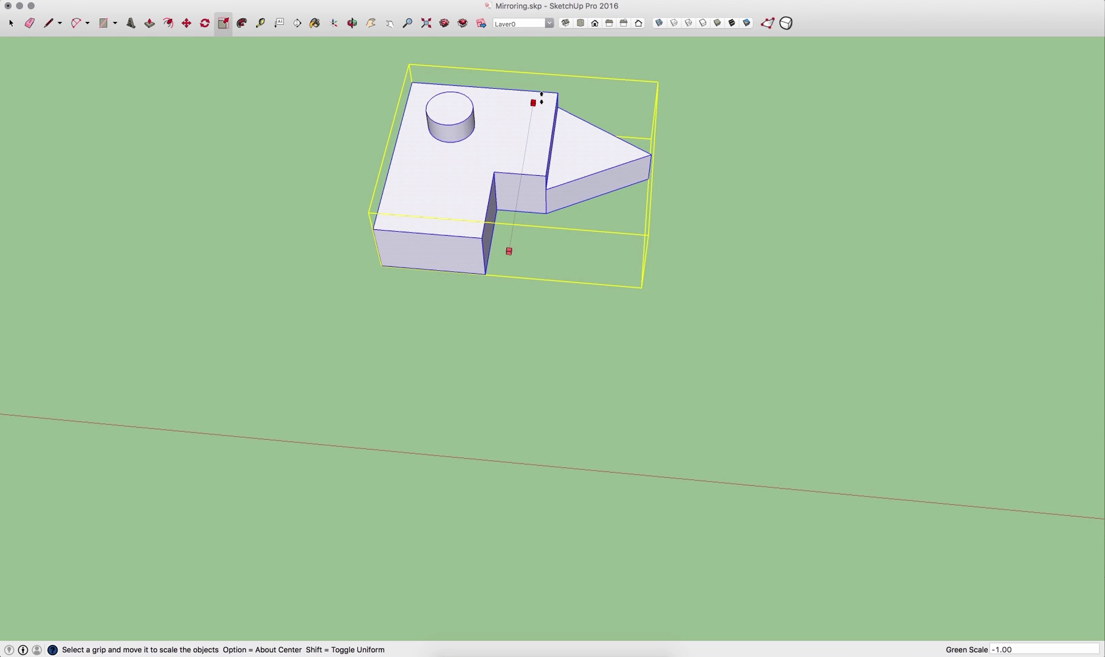
{"action": "key", "text": "Escape"}
{"action": "left_click_drag", "start_coordinate": [492, 314], "coordinate": [496, 393]}
{"action": "middle_click_drag", "start_coordinate": [497, 395], "coordinate": [587, 266]}
{"action": "middle_click_drag", "start_coordinate": [458, 110], "coordinate": [434, 195]}
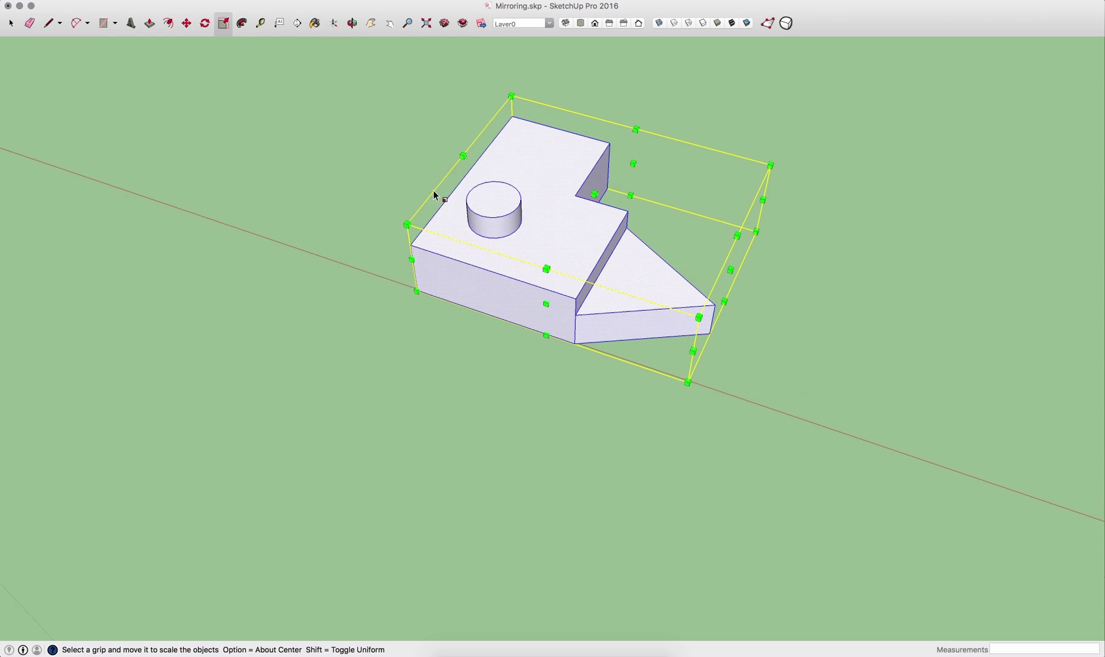
{"action": "middle_click_drag", "start_coordinate": [289, 53], "coordinate": [448, 177]}
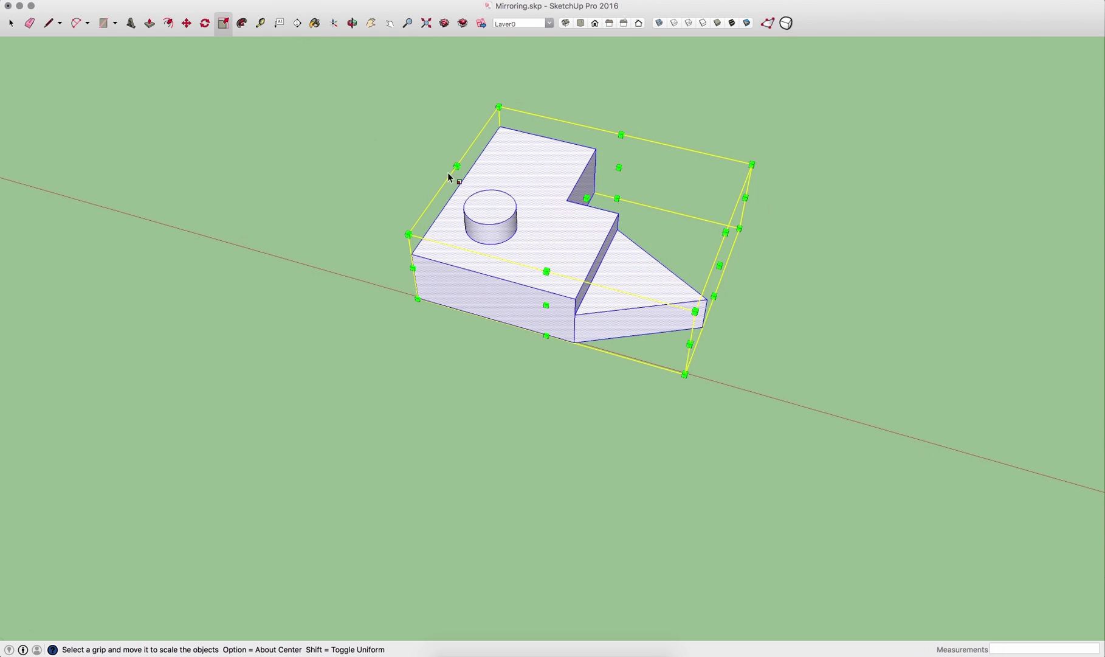
Switch to the Flip - Red.skp model and flip the block farther from the origin along the red direction
{"action": "left_click", "coordinate": [279, 0]}
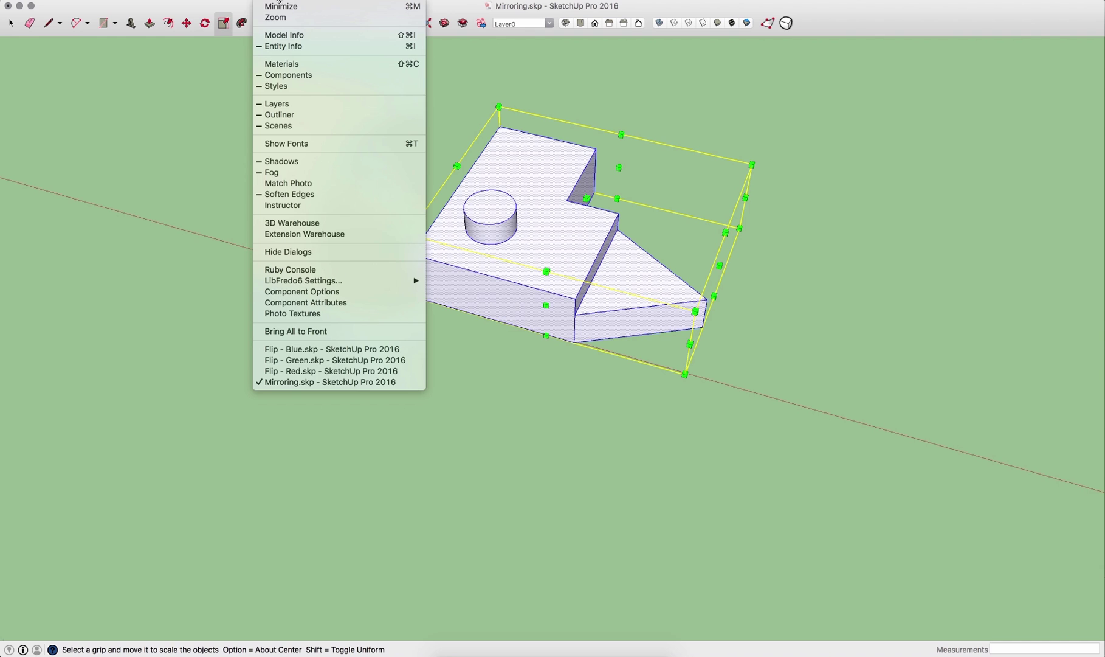
{"action": "left_click", "coordinate": [353, 371]}
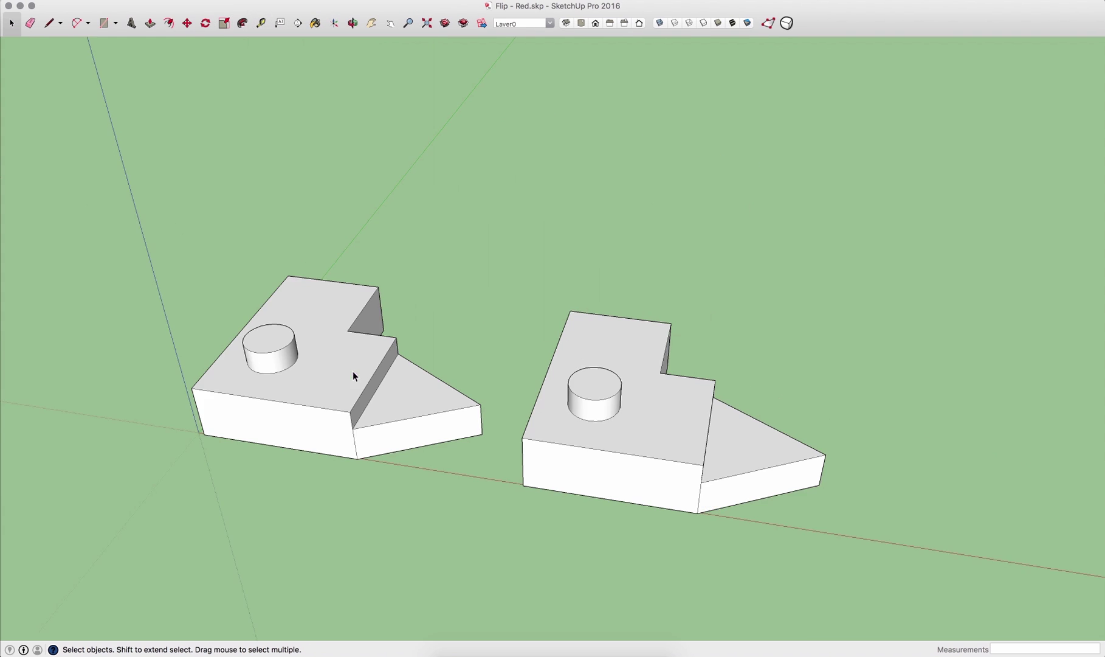
{"action": "middle_click_drag", "start_coordinate": [352, 375], "coordinate": [475, 248]}
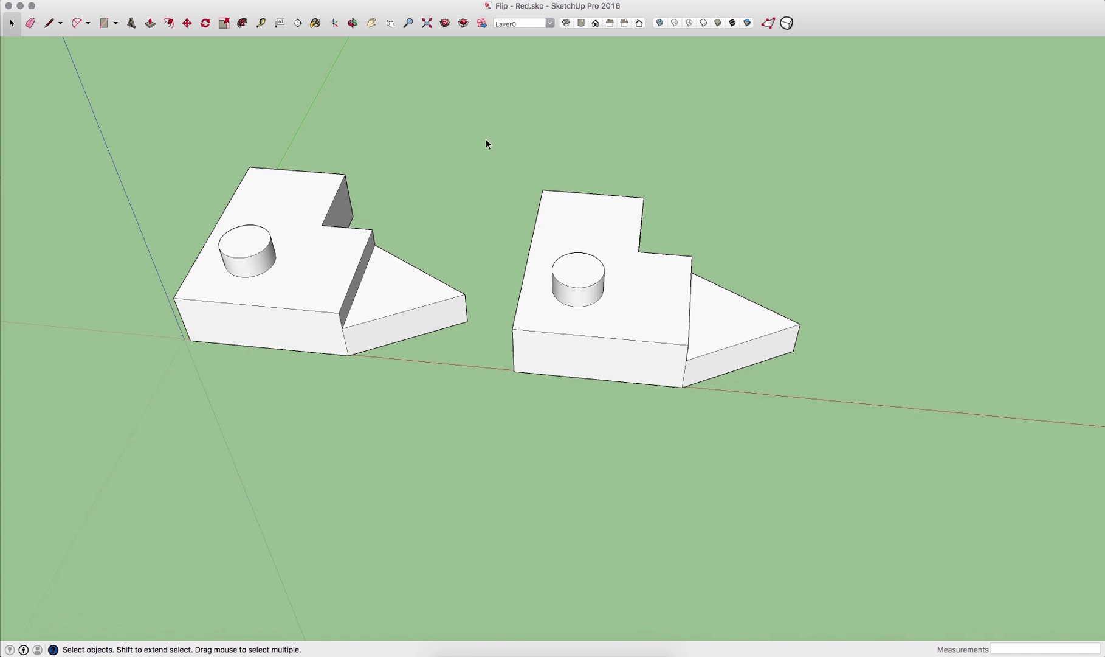
{"action": "left_click_drag", "start_coordinate": [485, 138], "coordinate": [873, 437]}
{"action": "right_click", "coordinate": [637, 313]}
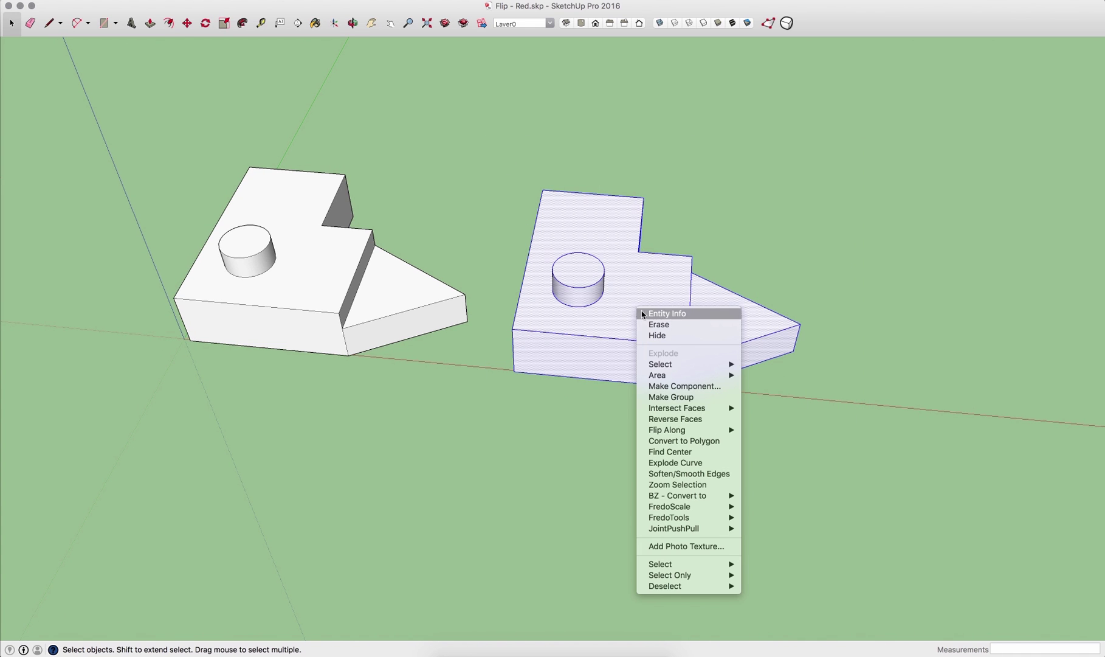
{"action": "mouse_move", "coordinate": [679, 434]}
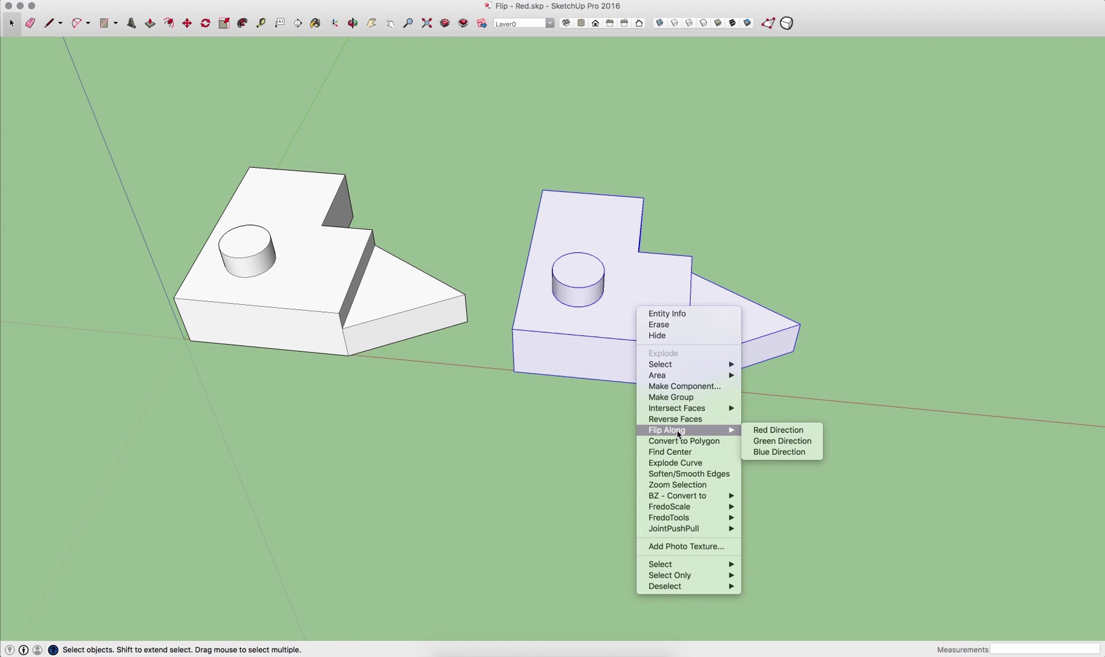
{"action": "left_click", "coordinate": [781, 430]}
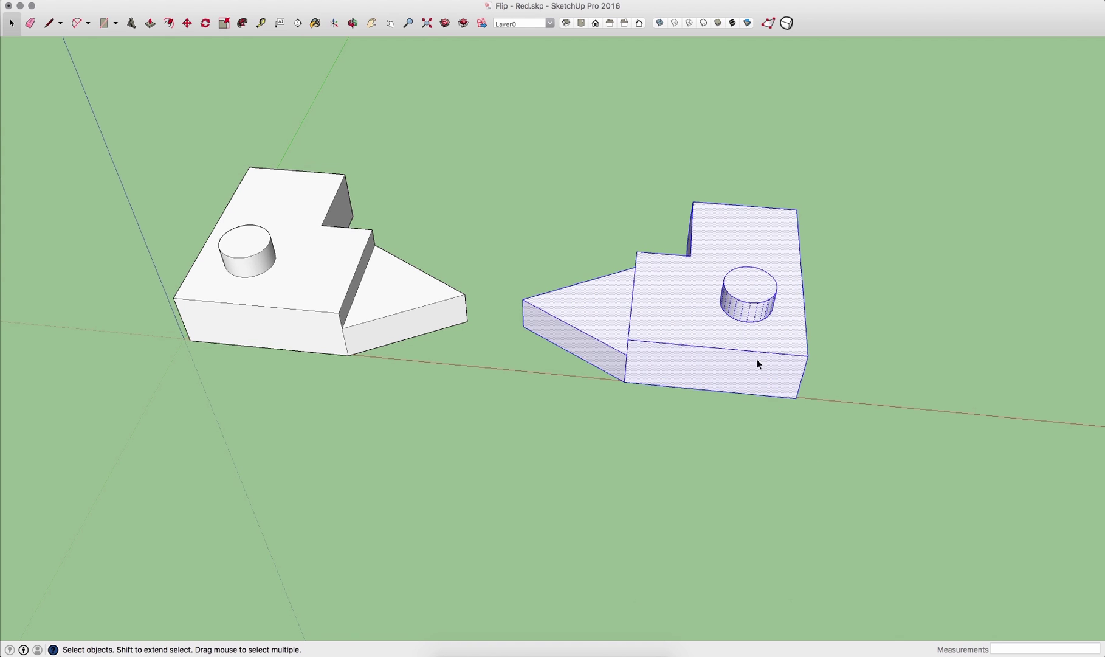
{"action": "middle_click_drag", "start_coordinate": [758, 361], "coordinate": [626, 224]}
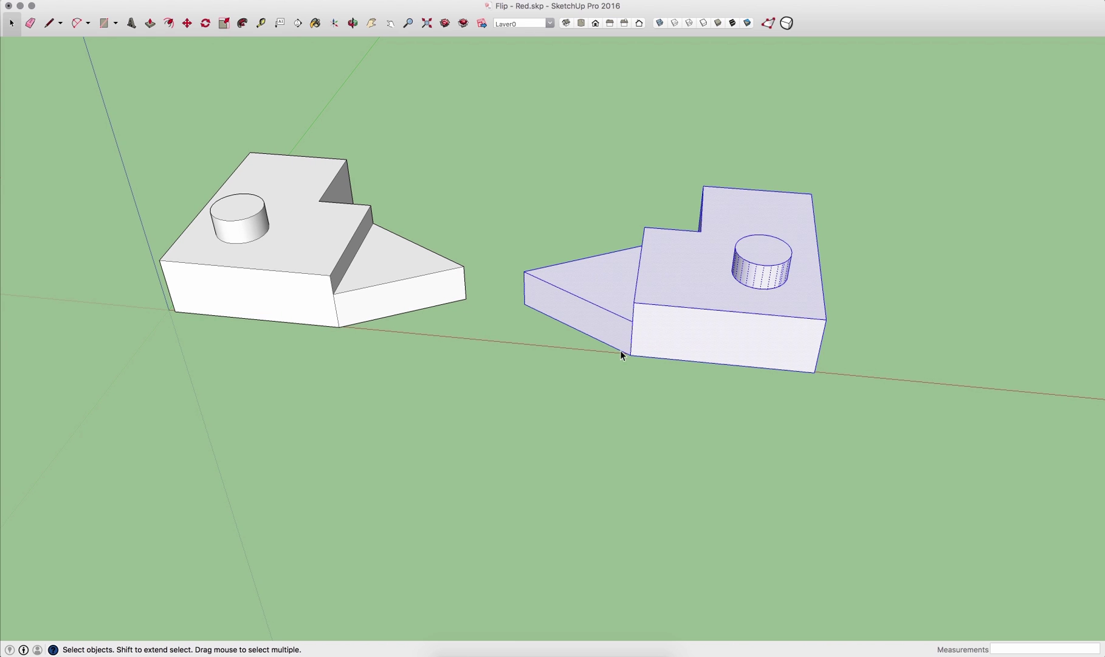
{"action": "middle_click_drag", "start_coordinate": [622, 356], "coordinate": [573, 162]}
Switch to the Flip - Green.skp model and flip the block farther from the origin along the green direction
{"action": "left_click", "coordinate": [281, 2]}
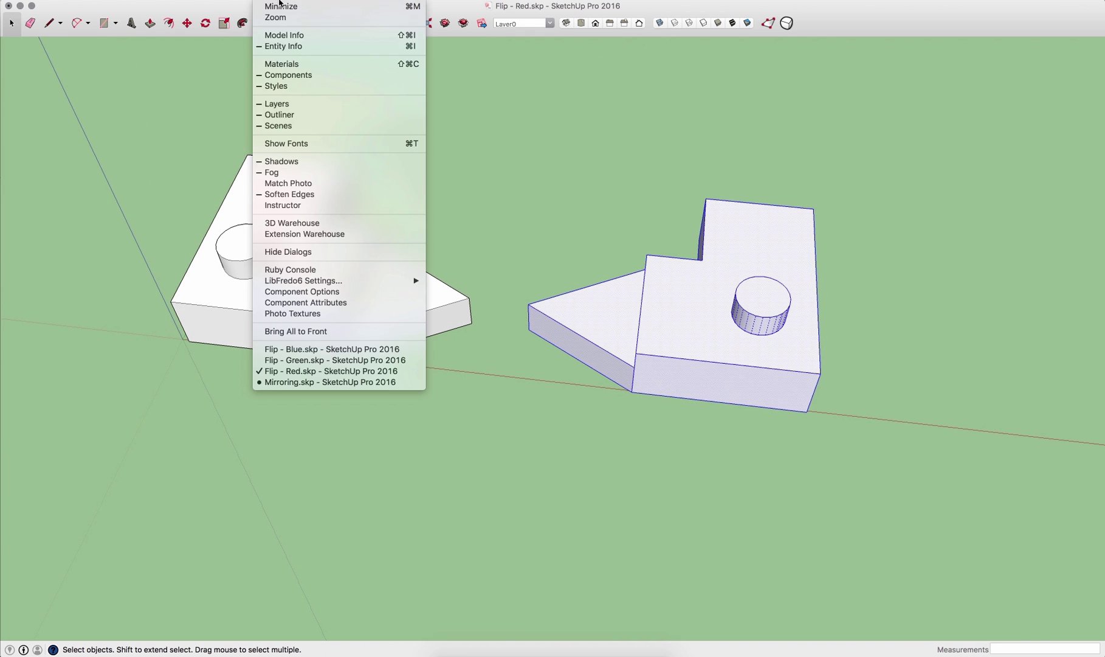
{"action": "left_click", "coordinate": [341, 360]}
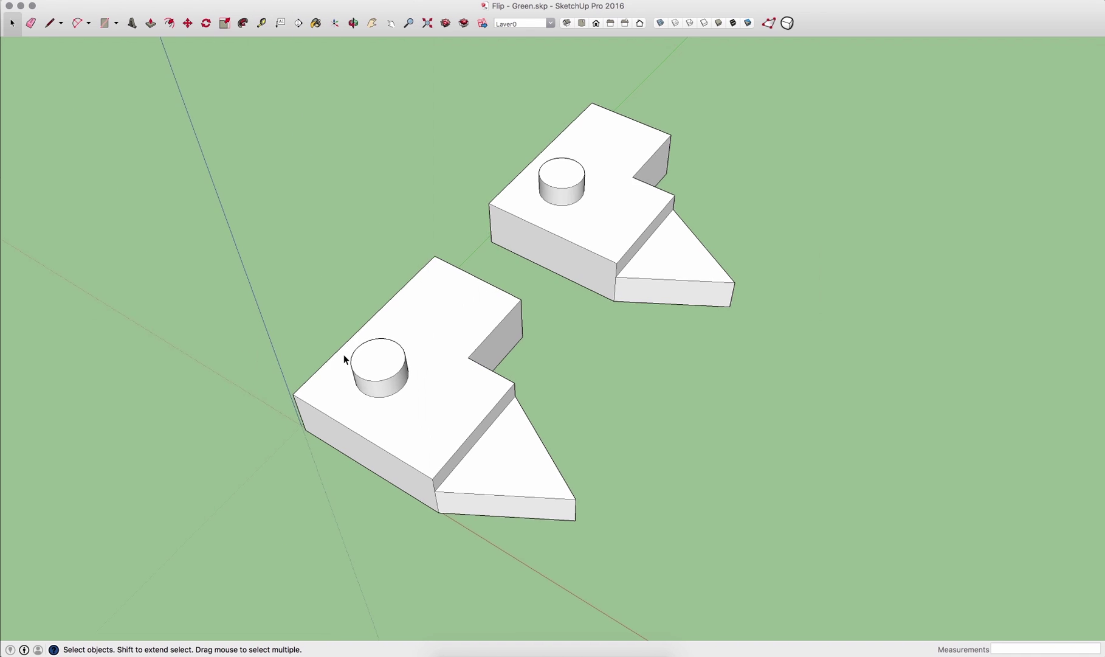
{"action": "left_click_drag", "start_coordinate": [587, 187], "coordinate": [755, 318]}
{"action": "right_click", "coordinate": [600, 242]}
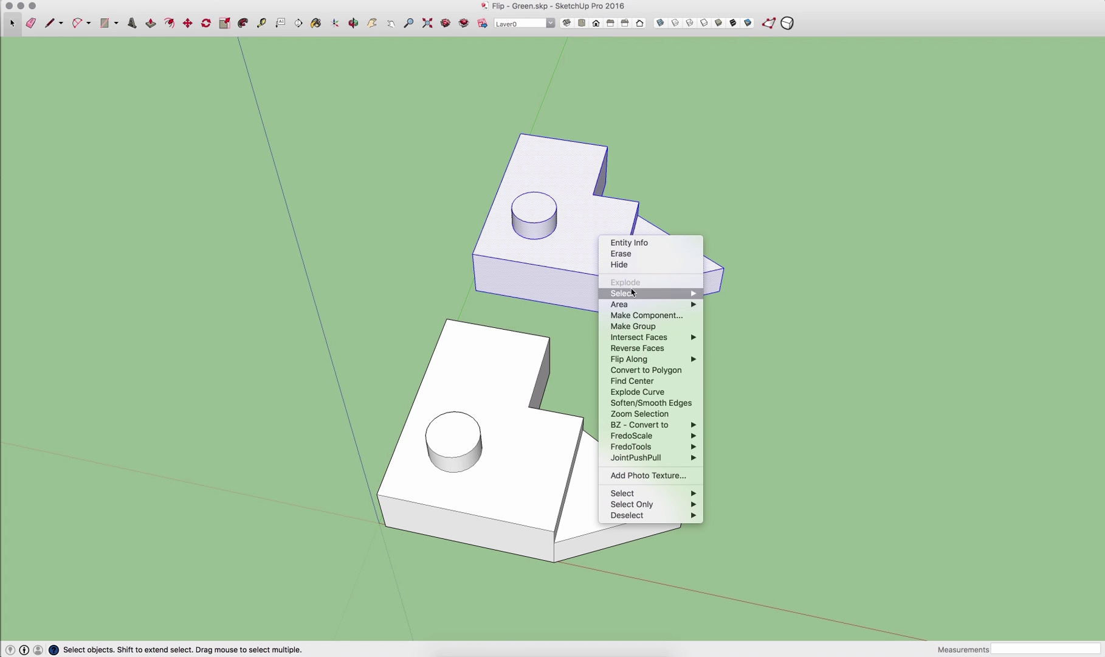
{"action": "mouse_move", "coordinate": [652, 358]}
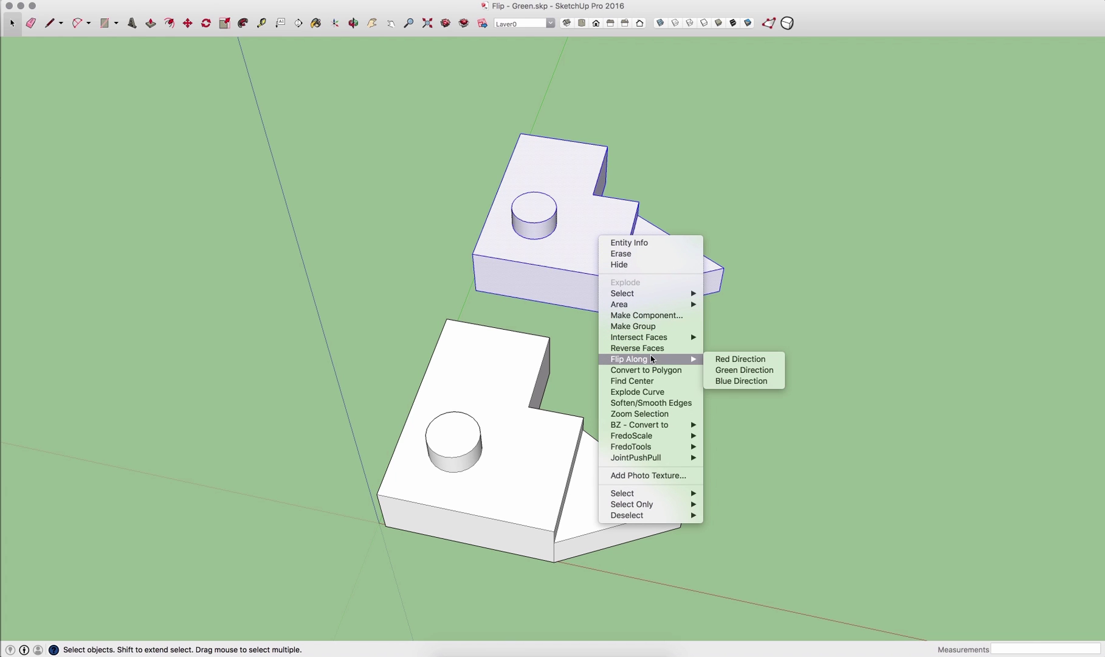
{"action": "left_click", "coordinate": [723, 369]}
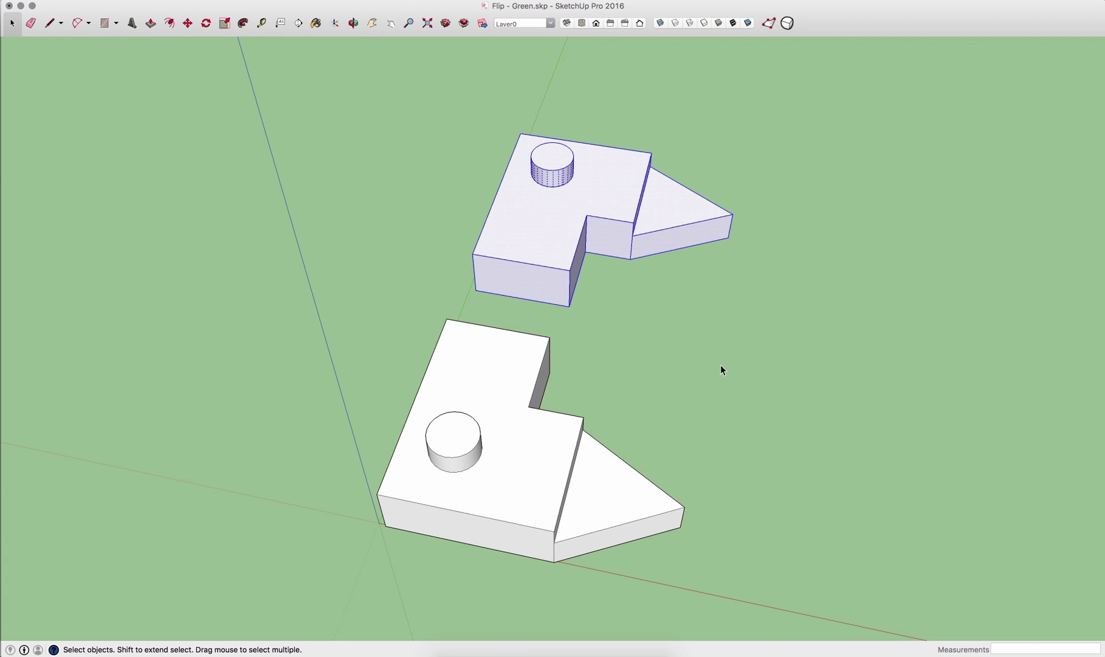
{"action": "middle_click_drag", "start_coordinate": [721, 364], "coordinate": [480, 126]}
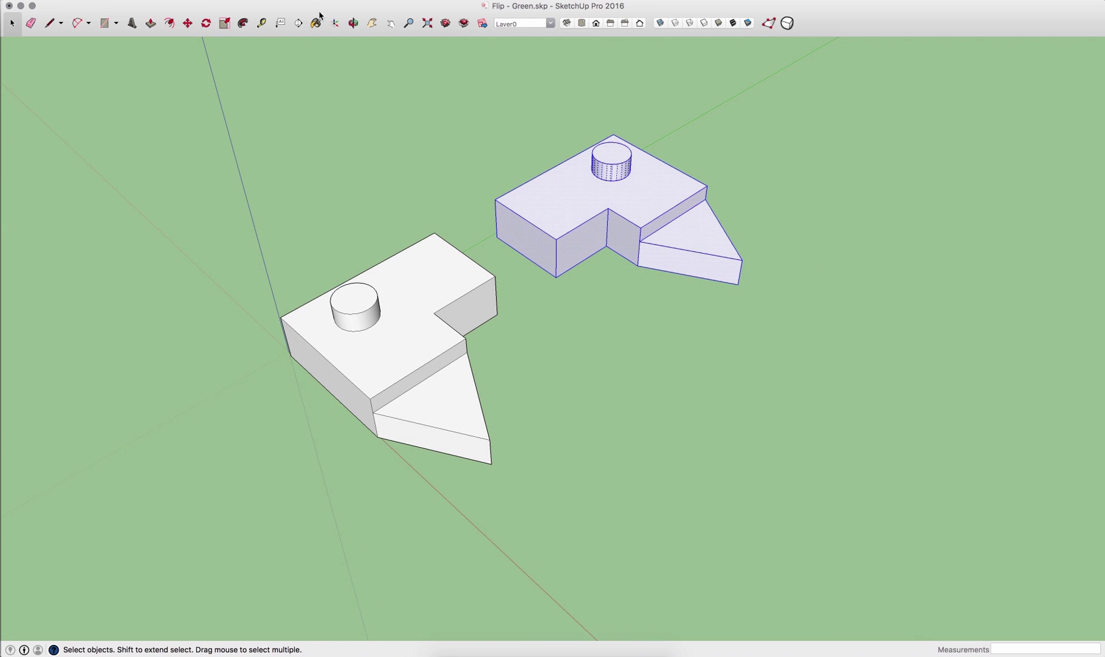
Switch to the Flip - Blue.skp model and flip the upper block along the blue direction
{"action": "left_click", "coordinate": [287, 0]}
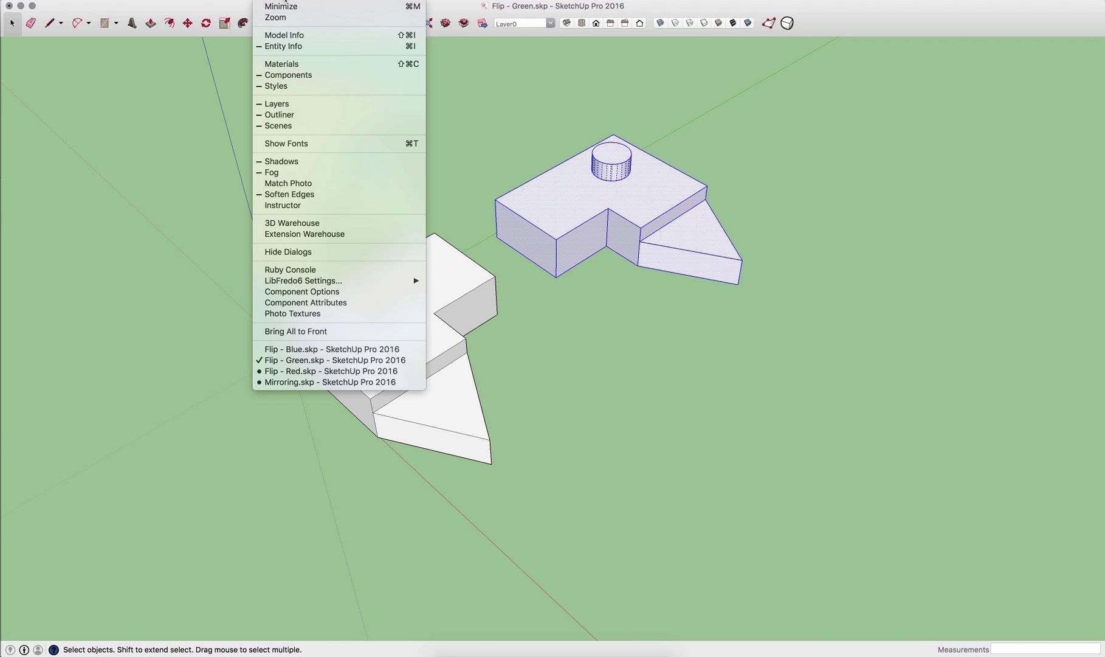
{"action": "left_click", "coordinate": [297, 349]}
{"action": "middle_click_drag", "start_coordinate": [372, 281], "coordinate": [281, 85]}
{"action": "left_click_drag", "start_coordinate": [279, 83], "coordinate": [759, 315]}
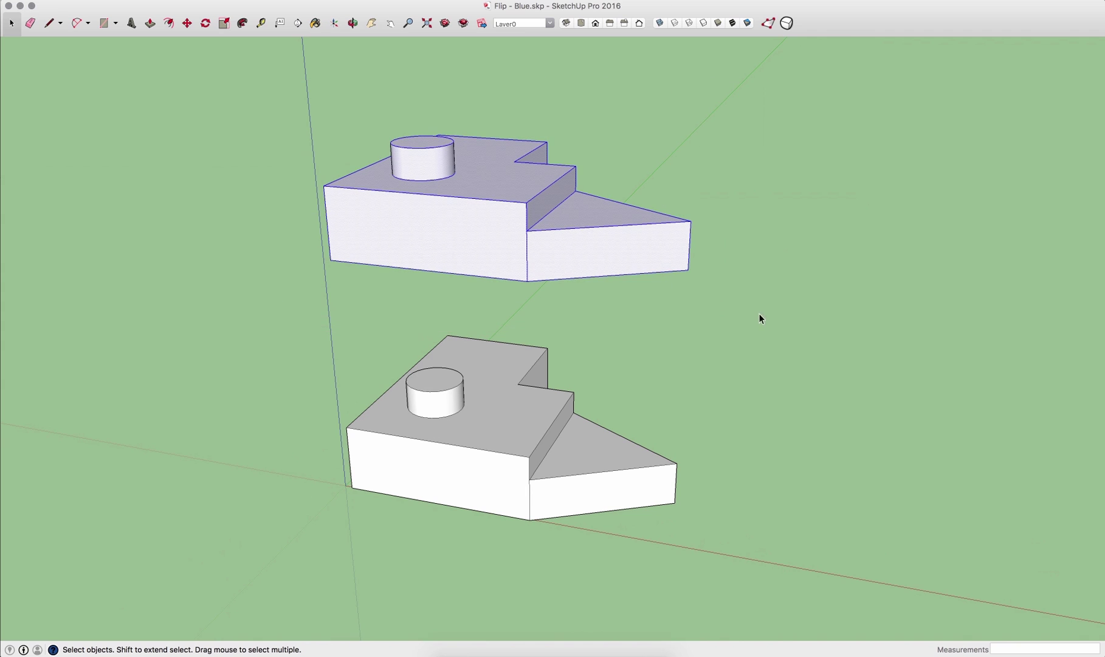
{"action": "right_click", "coordinate": [501, 227]}
{"action": "mouse_move", "coordinate": [565, 347]}
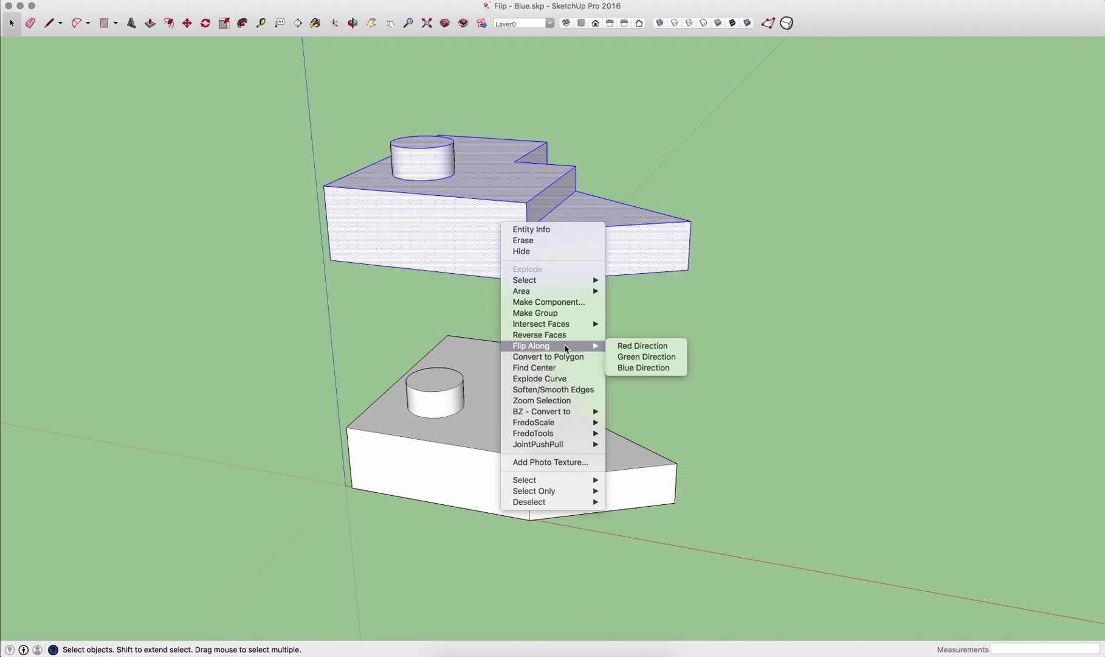
{"action": "left_click", "coordinate": [644, 367]}
{"action": "middle_click_drag", "start_coordinate": [651, 371], "coordinate": [452, 354]}
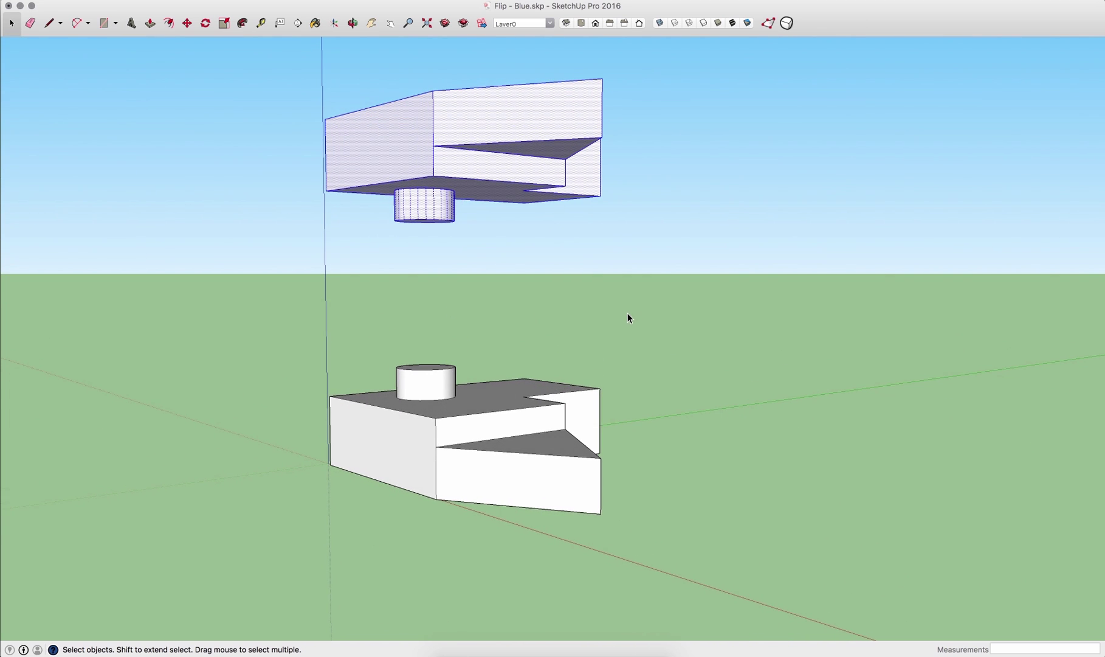
{"action": "scroll", "coordinate": [628, 313], "scroll_direction": "down", "scroll_amount": 2}
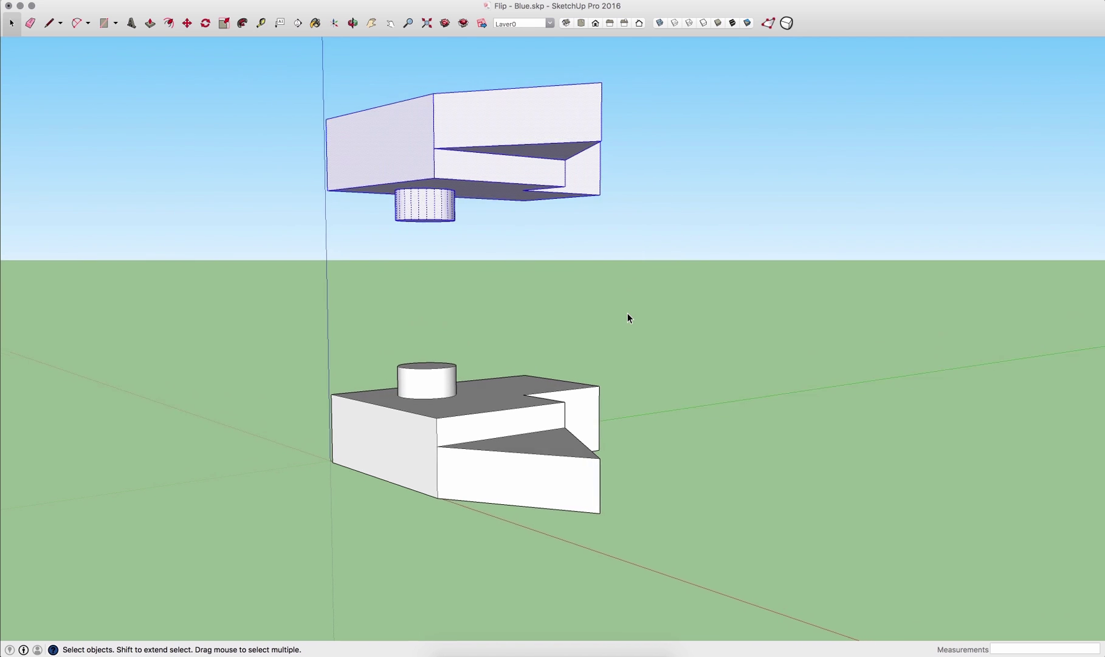